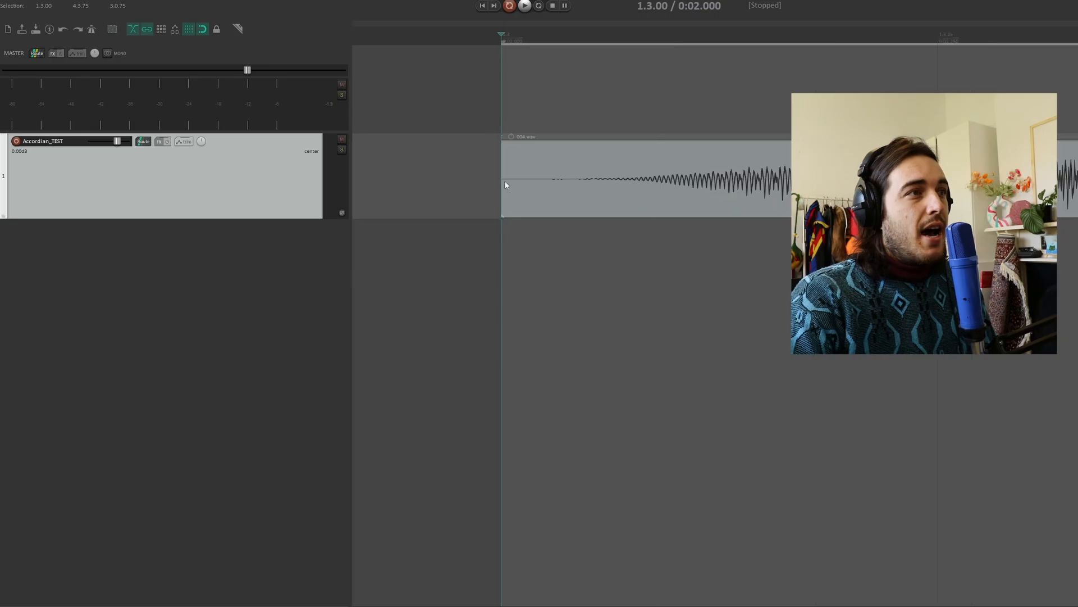
Zoom around the accordion recording and play it back to review the edited take.
left_click(505, 178)
scroll(505, 181, "down", 10)
scroll(746, 186, "up", 6)
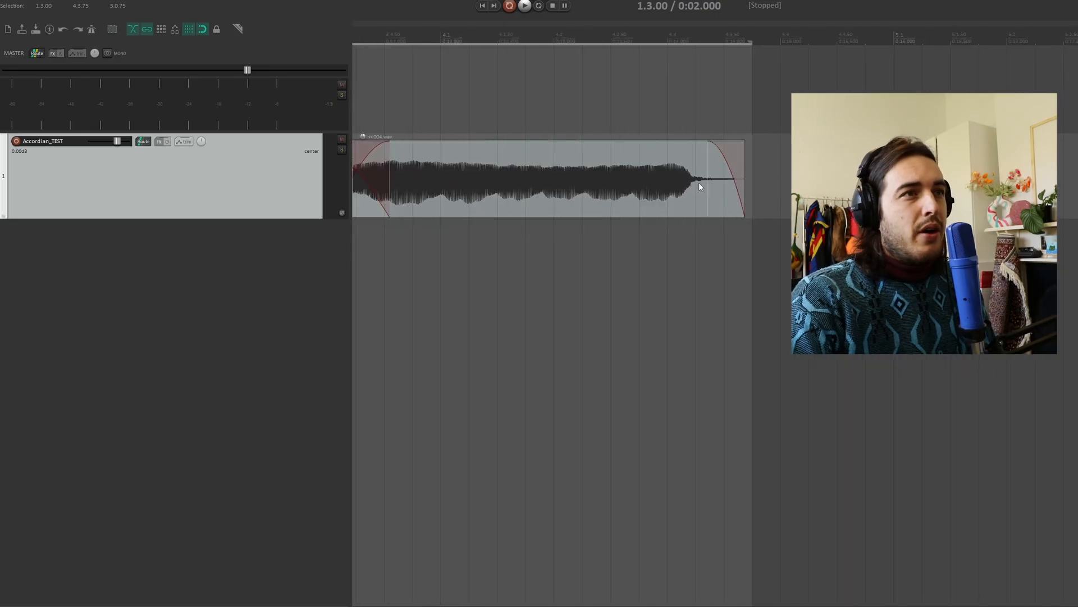
scroll(747, 186, "down", 7)
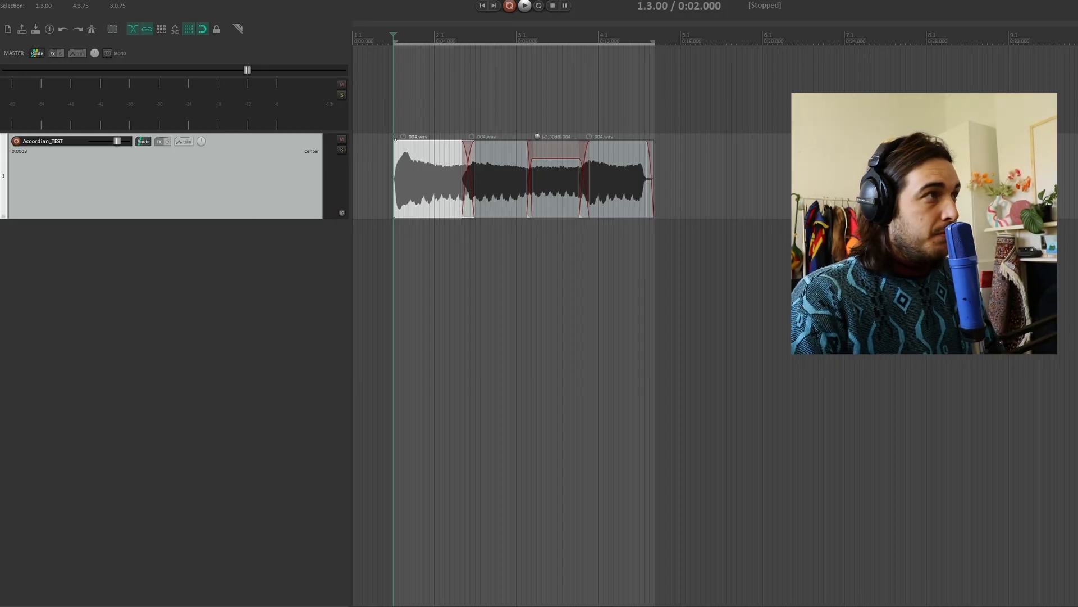
key("space")
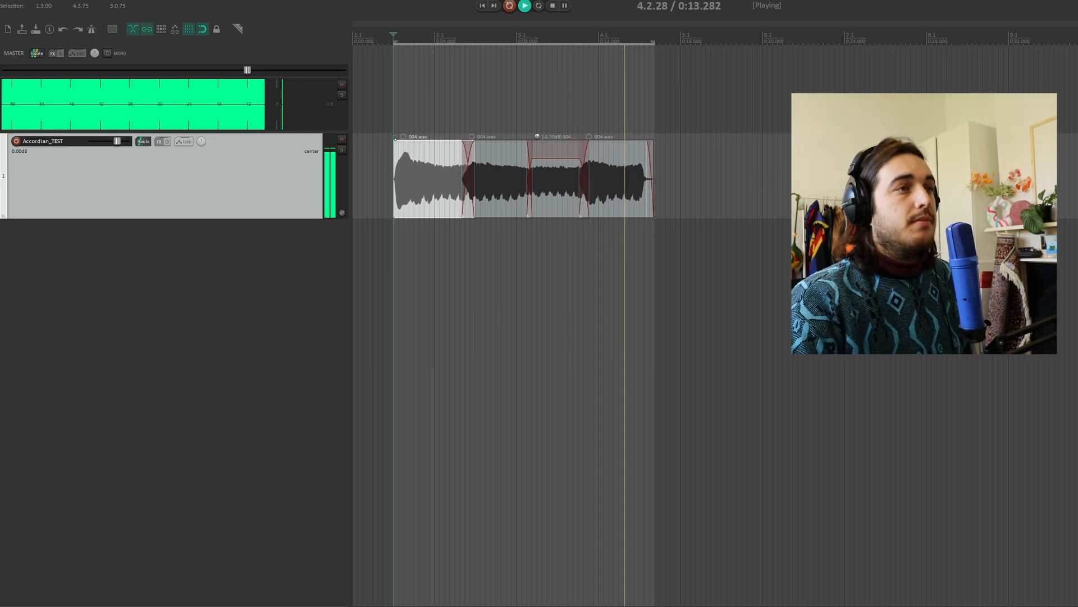
key("space")
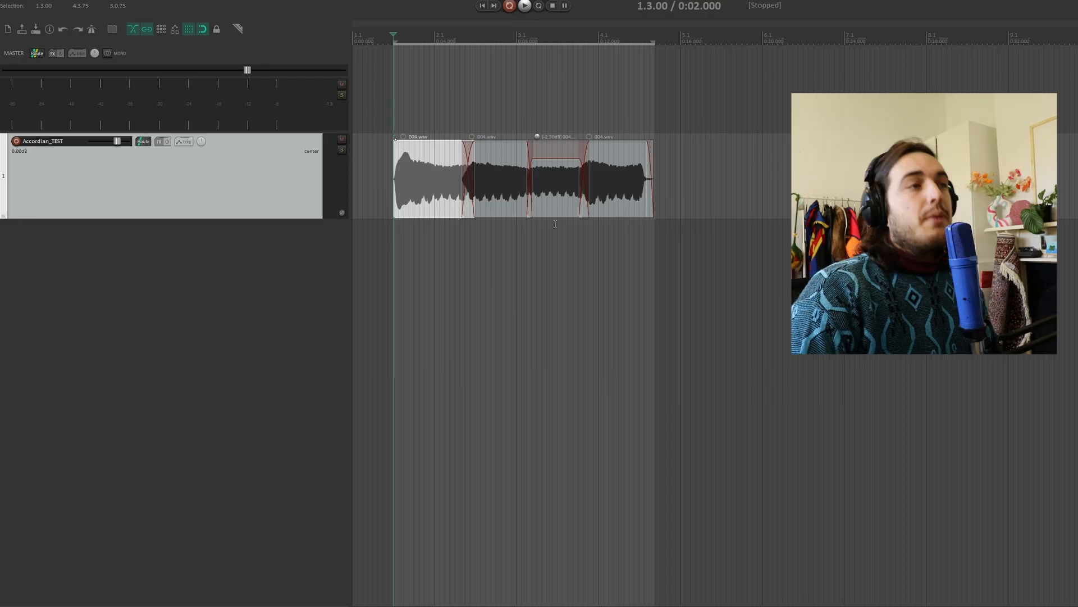
scroll(771, 78, "up", 2)
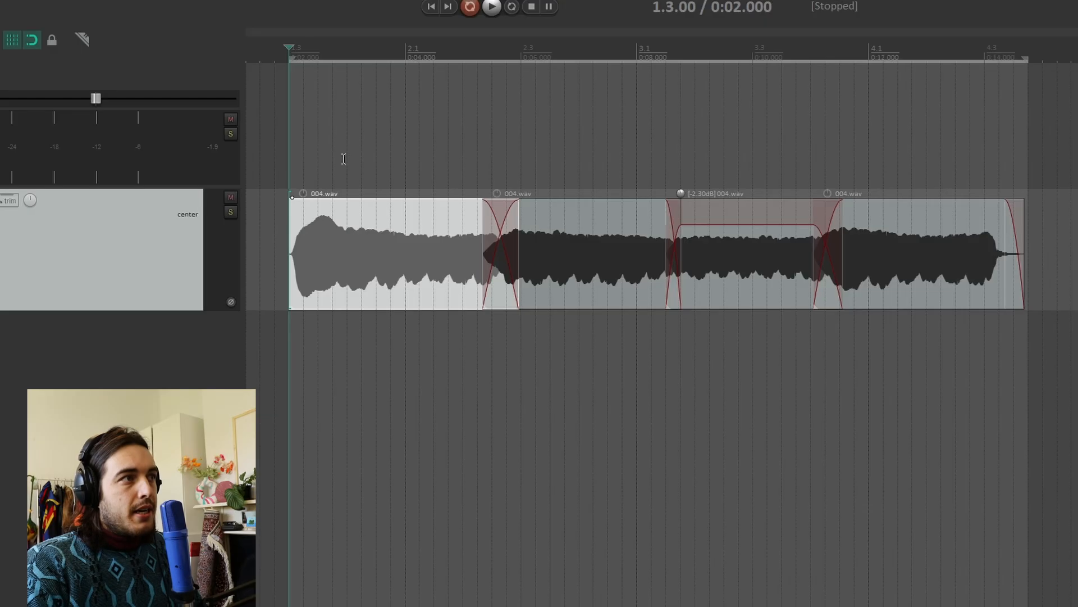
Split the accordion recording at 1.4.00 and again at 2.1.75.
left_click(420, 112)
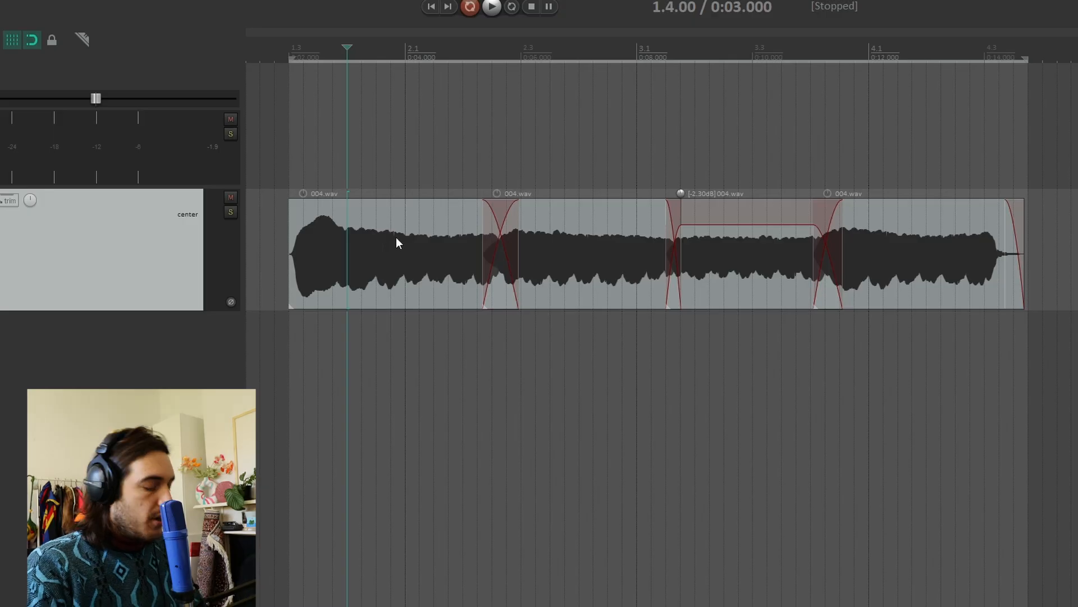
key("s")
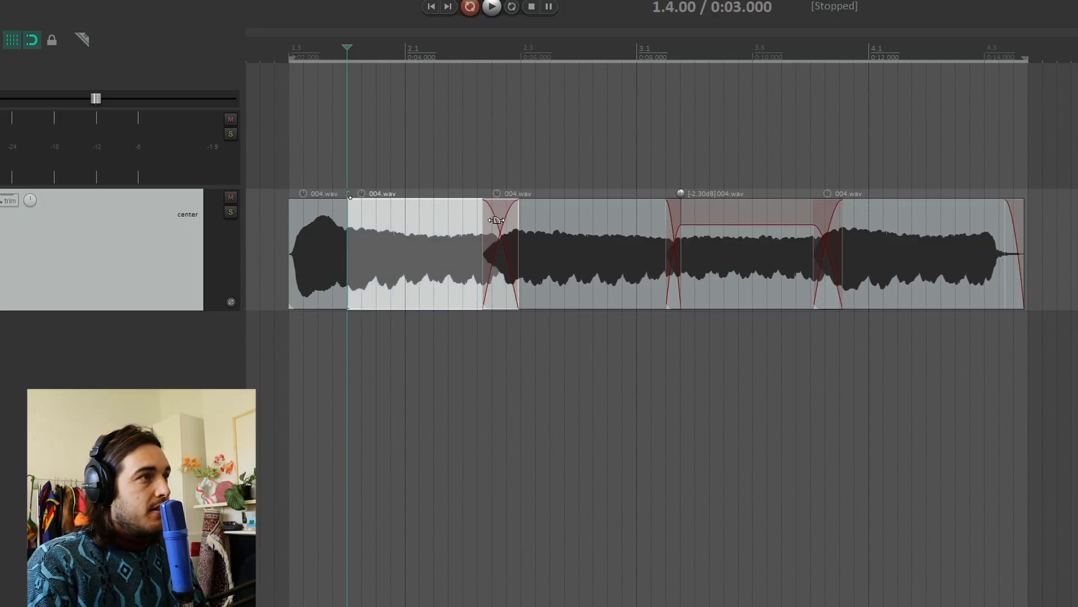
left_click(433, 170)
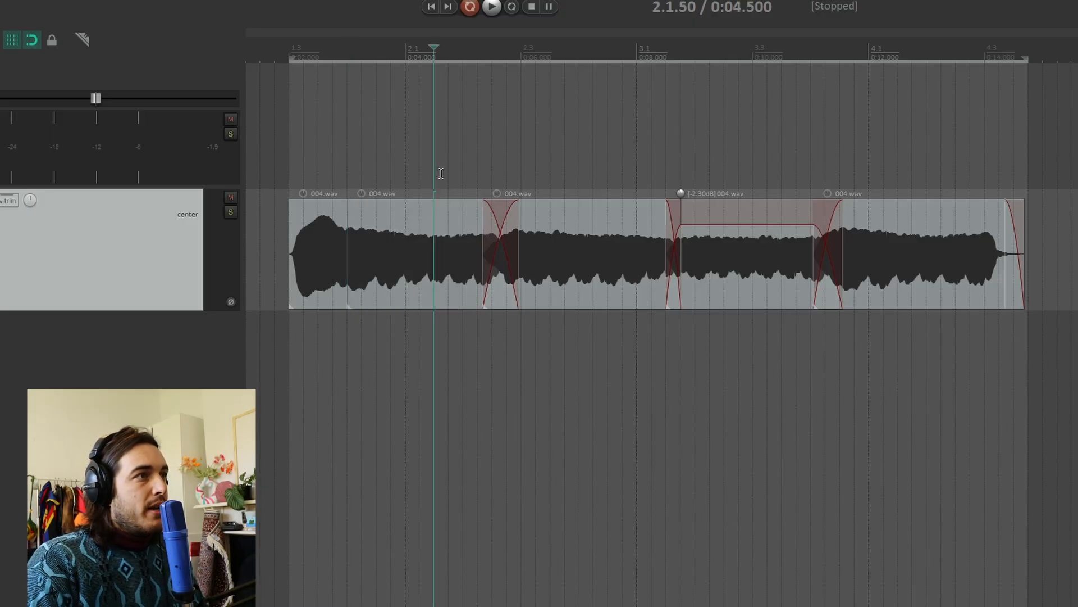
left_click(447, 179)
key("s")
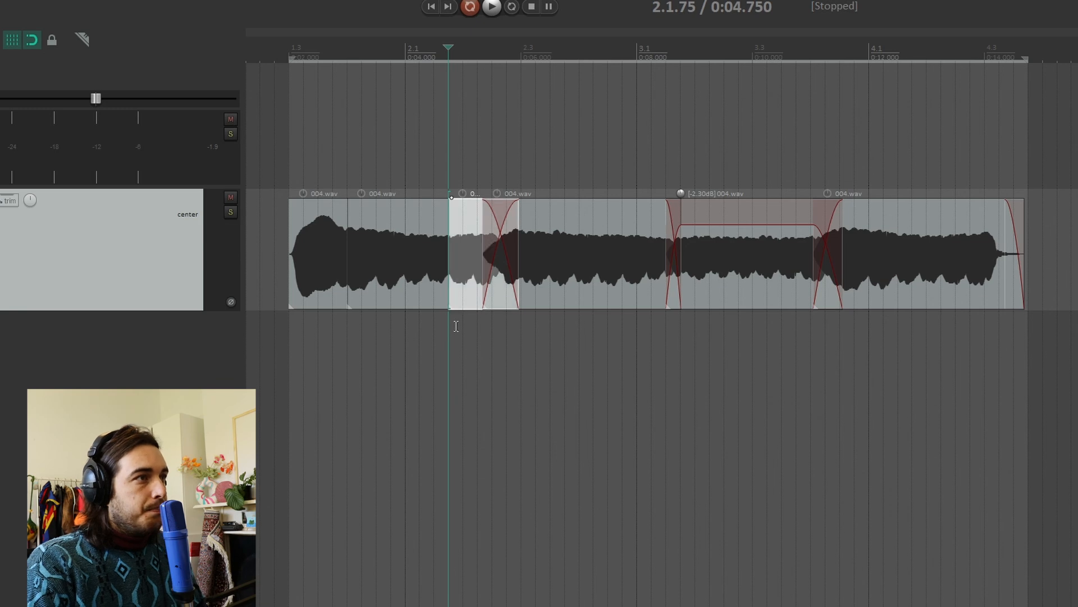
Move the section between the two splits to overlap the end of the recording.
left_click(412, 243)
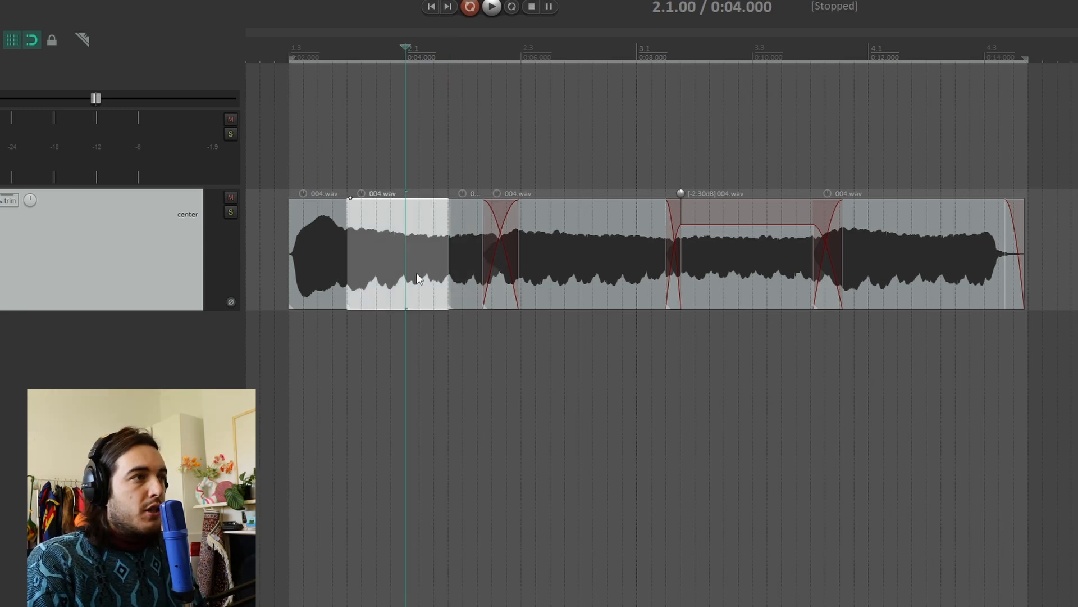
left_click_drag(422, 276, 927, 258)
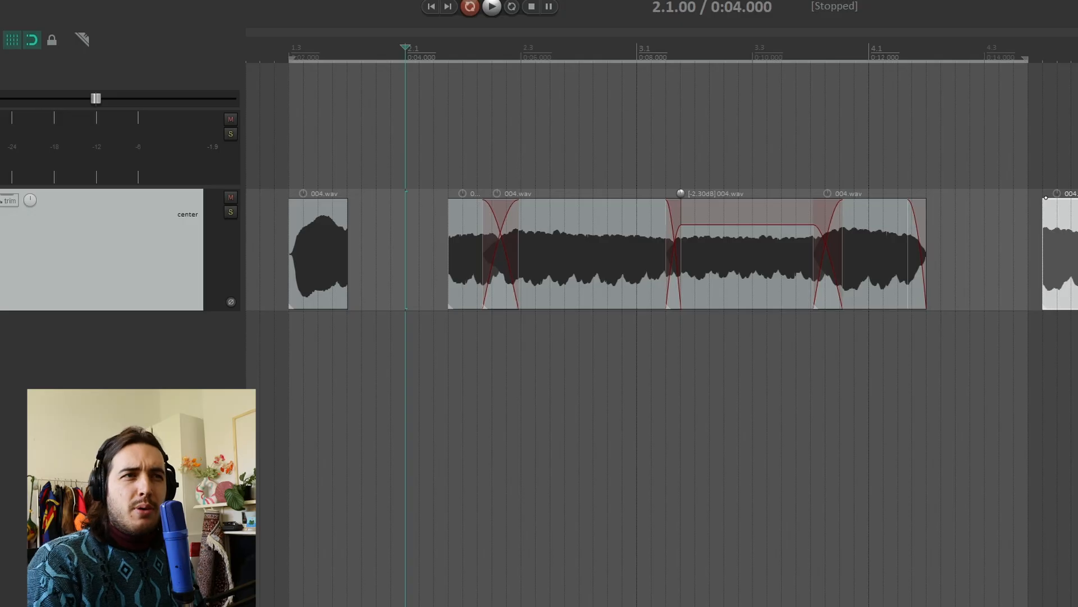
left_click_drag(1074, 258, 949, 259)
key("alt+s")
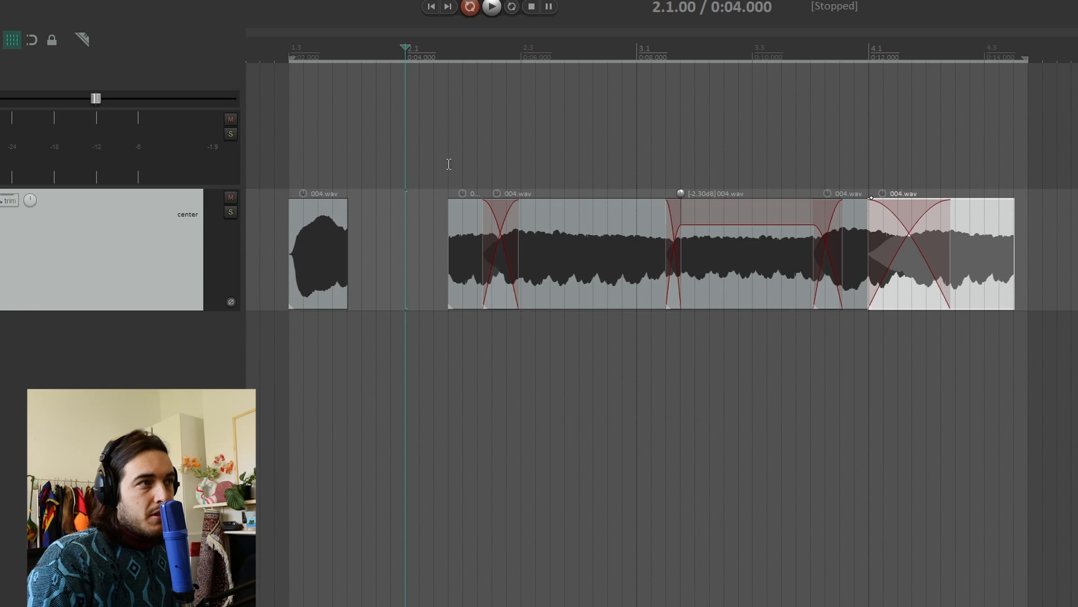
Add a marker at position 2.1.76.
left_click(1015, 153)
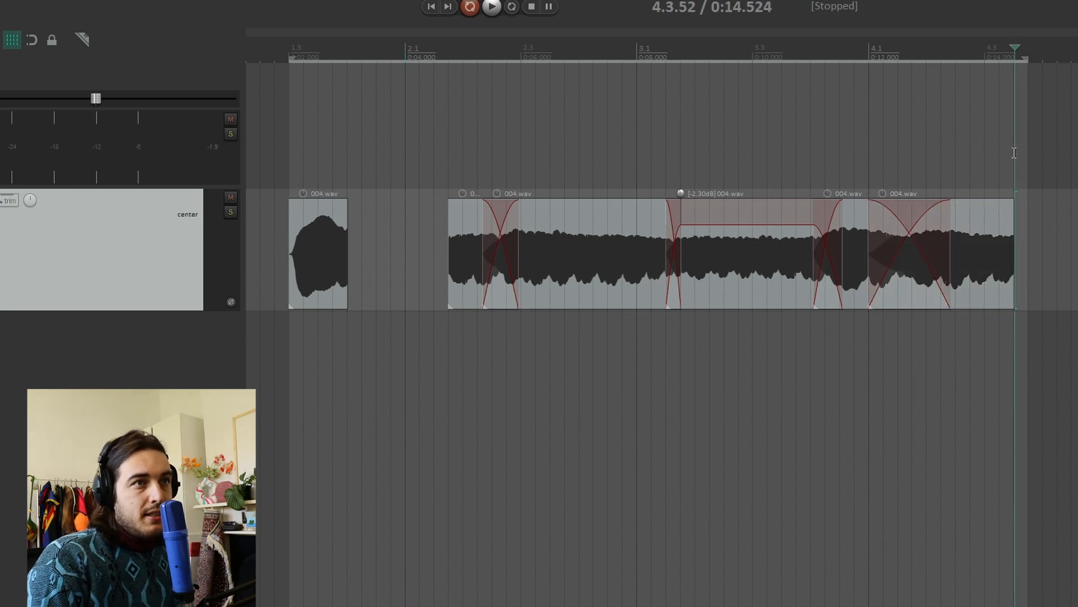
left_click(448, 168)
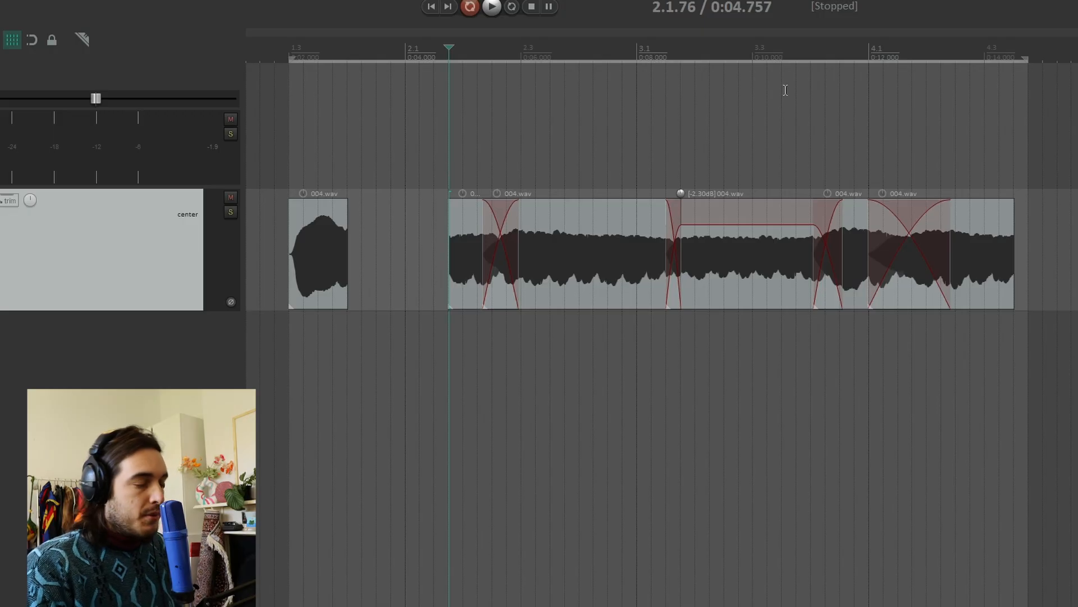
key("shift+m")
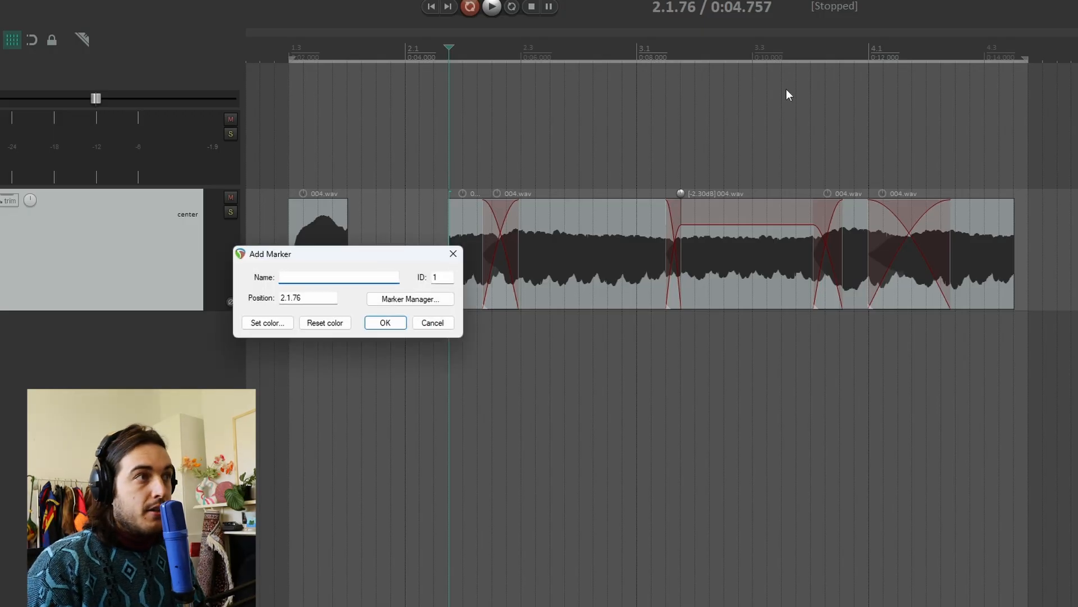
key("Return")
Trim the recording's end to 4.3.50 and place a second marker at that end.
left_click(1011, 154)
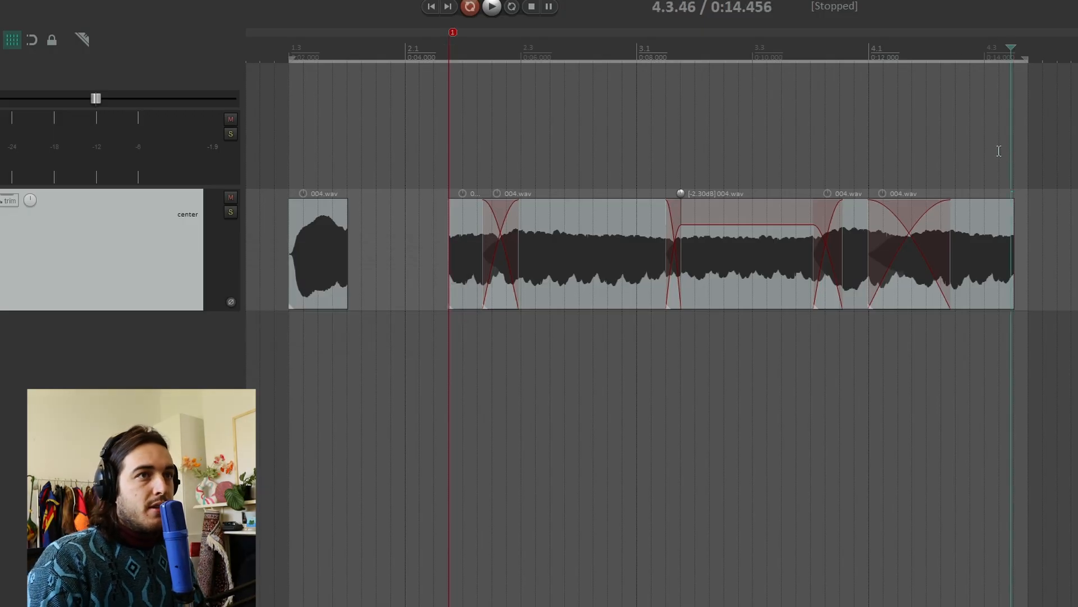
left_click(999, 151)
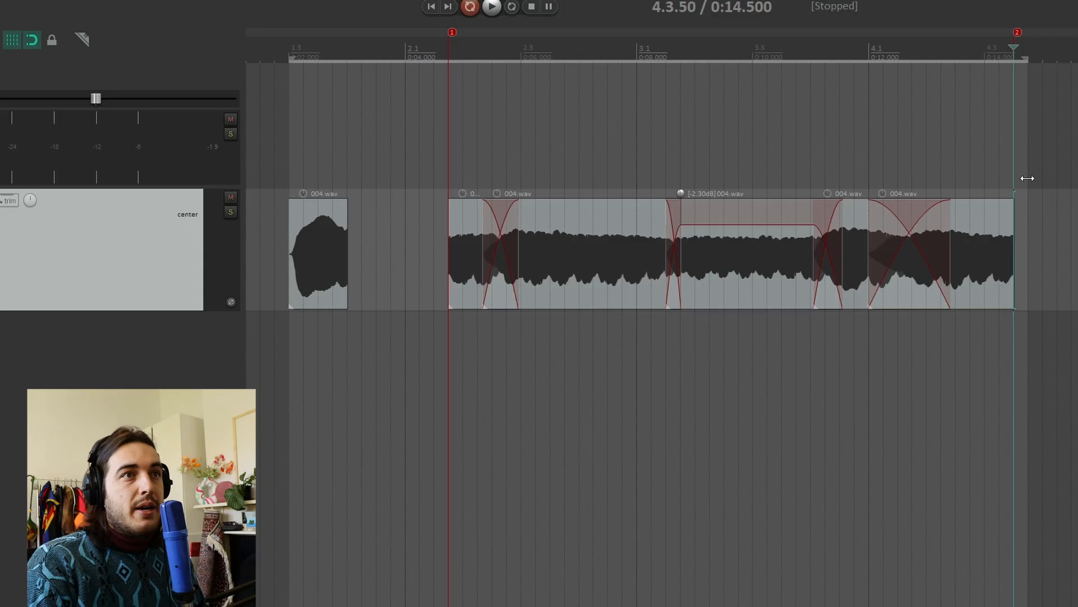
left_click_drag(1028, 178, 1010, 181)
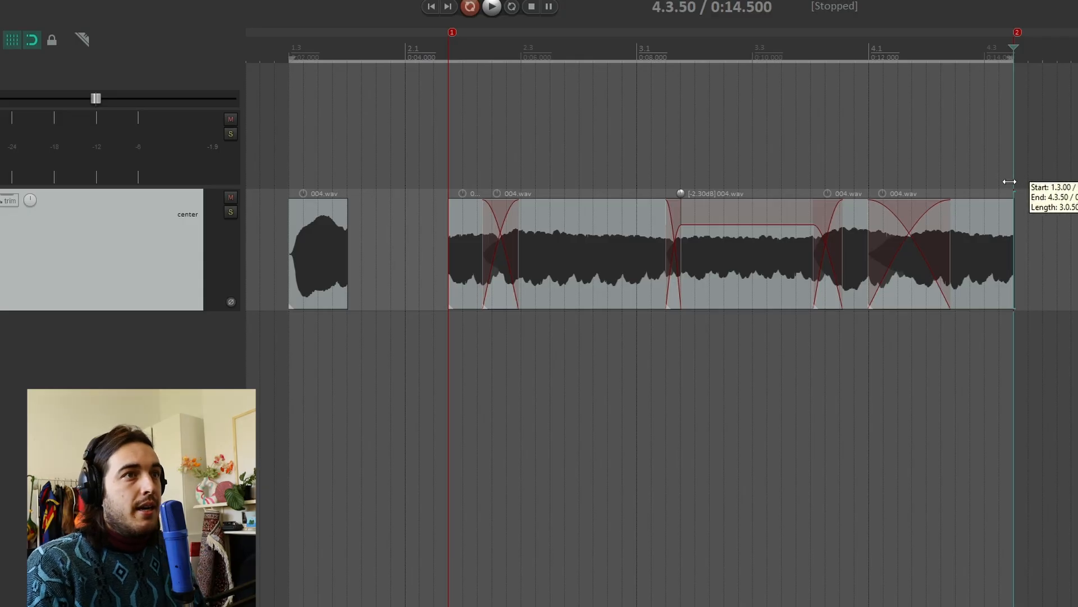
Delete the short first piece and extend the main item's start back to 1.3.00.
left_click(318, 274)
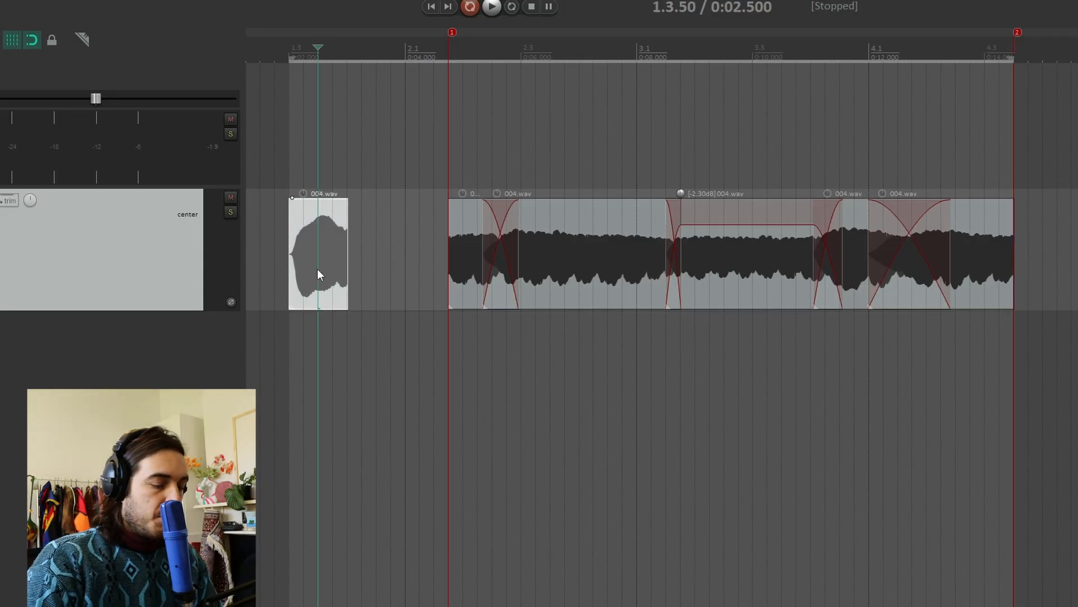
key("Delete")
left_click_drag(449, 278, 287, 277)
left_click(292, 268)
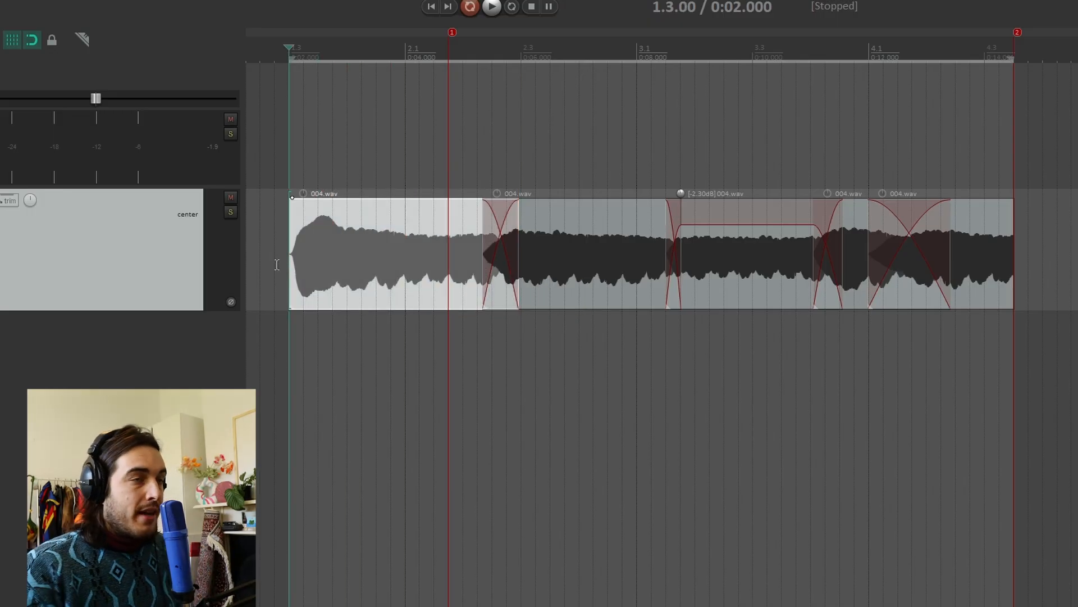
Remove the fade-out at the end of the recording.
left_click(287, 171)
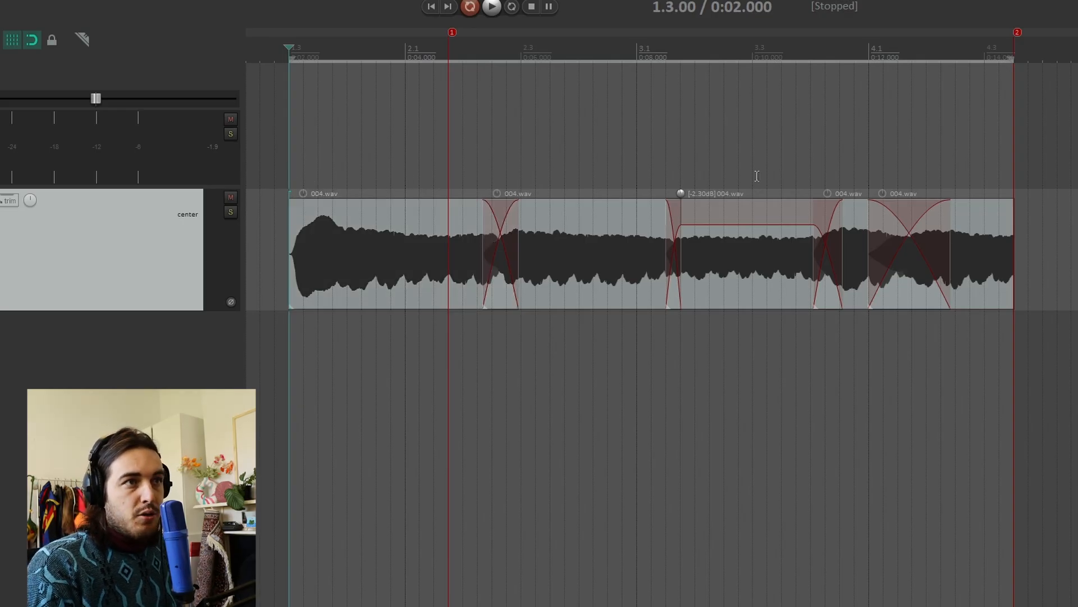
left_click(448, 162)
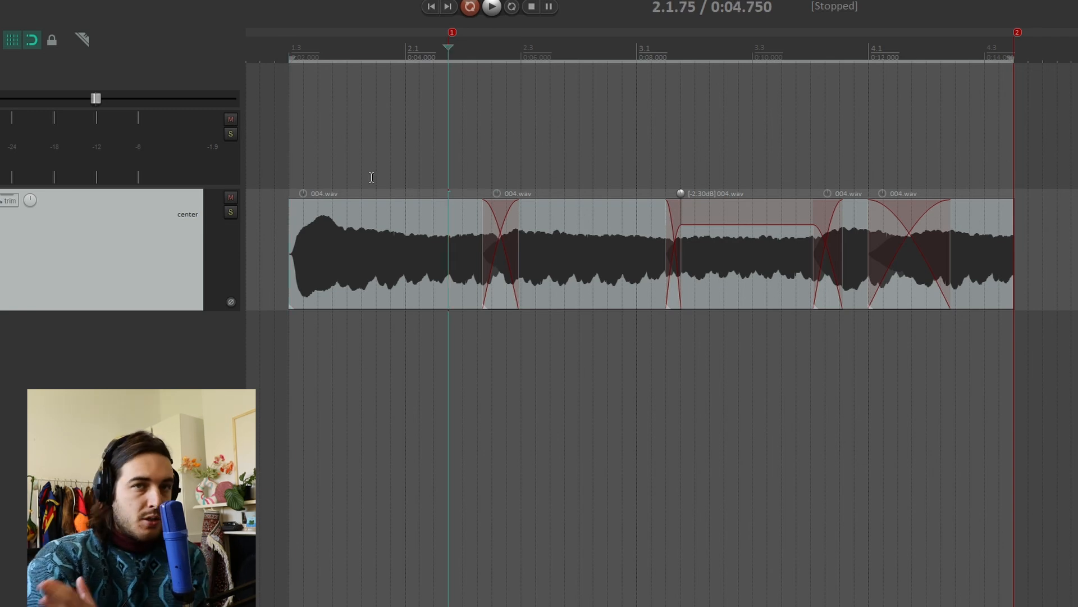
left_click(292, 219)
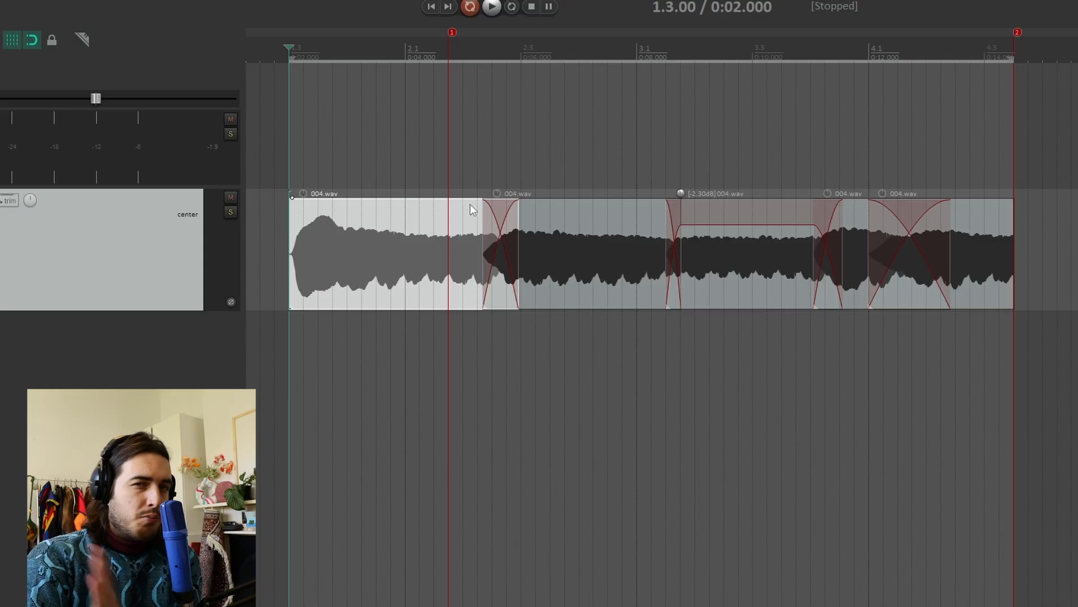
left_click(438, 173)
scroll(958, 208, "up", 8)
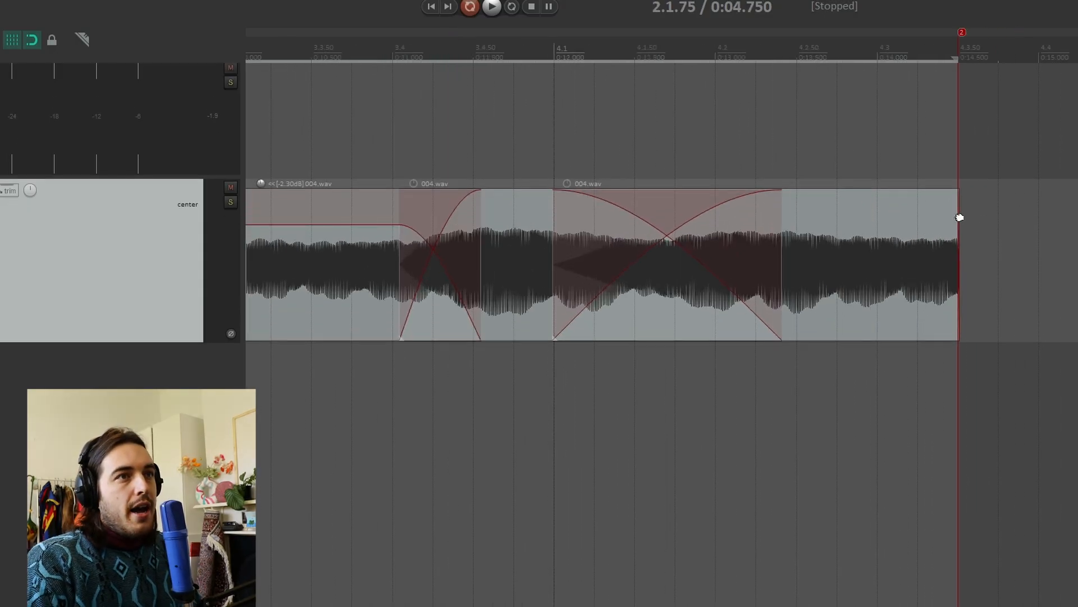
scroll(951, 224, "up", 5)
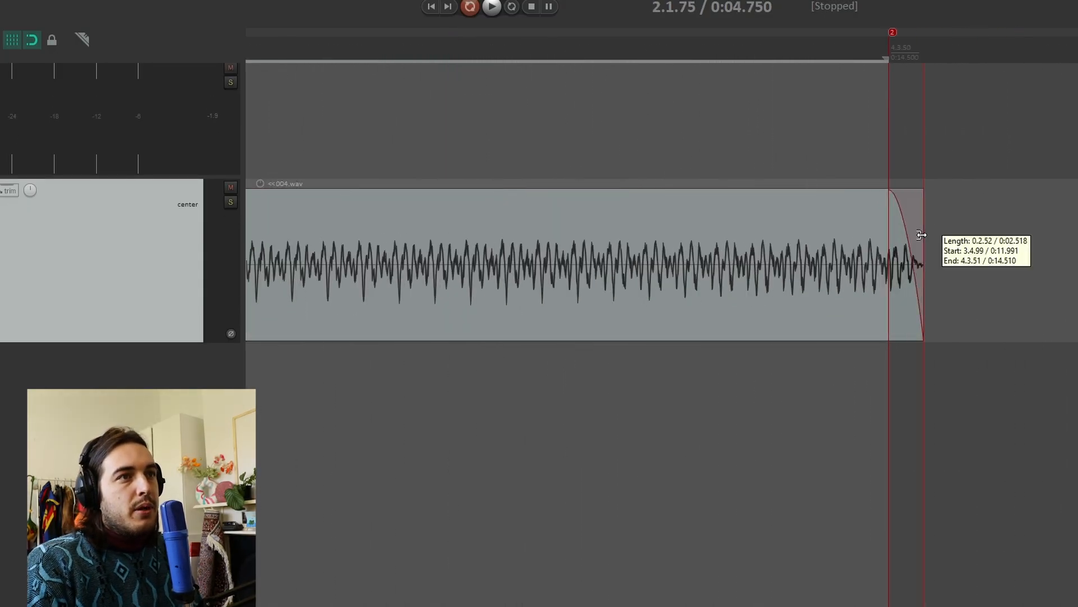
scroll(874, 227, "up", 5)
left_click_drag(817, 203, 960, 198)
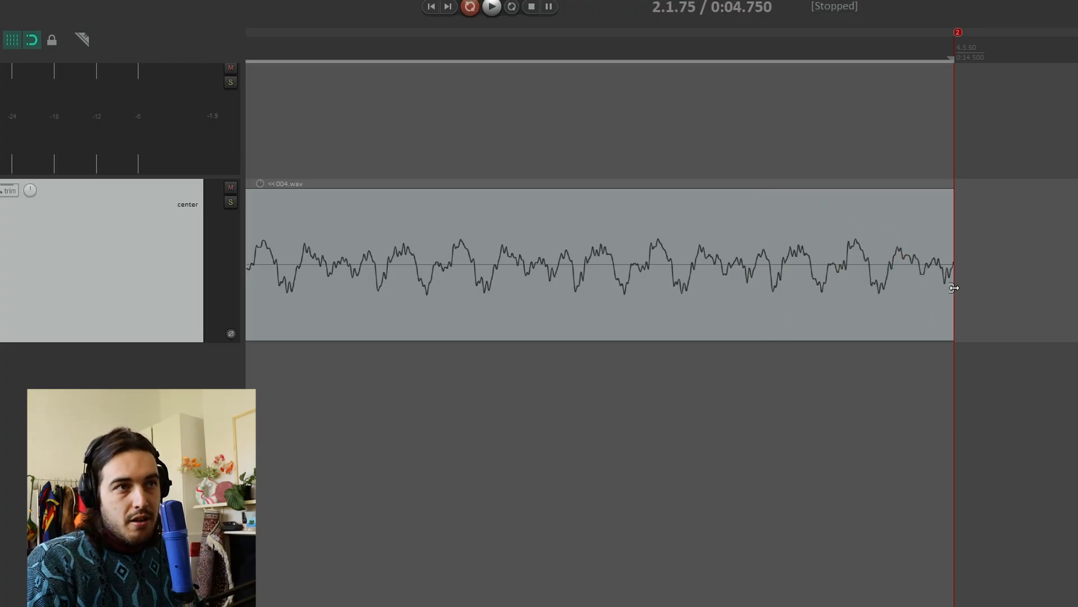
Set the loop selection to run from marker 1 to marker 2.
scroll(949, 288, "down", 8)
scroll(837, 275, "down", 10)
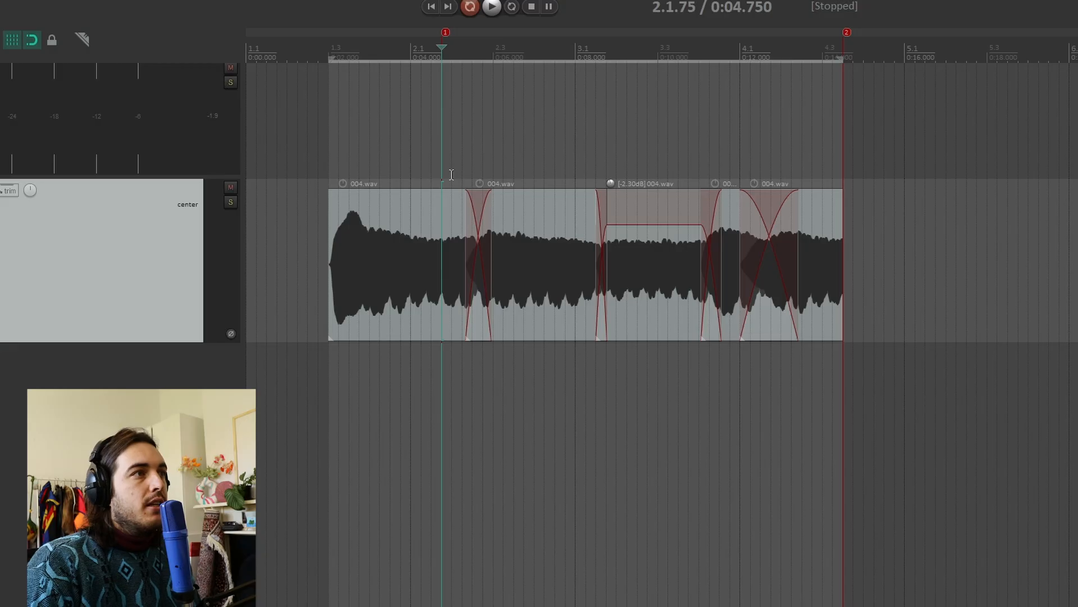
scroll(388, 173, "up", 2)
scroll(386, 173, "down", 2)
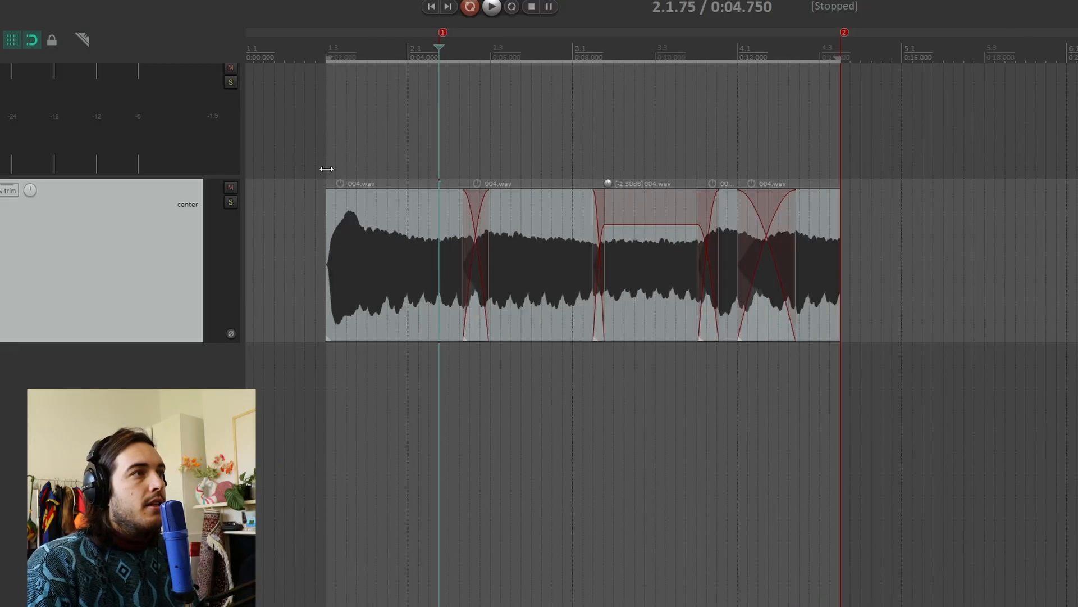
left_click_drag(326, 169, 440, 172)
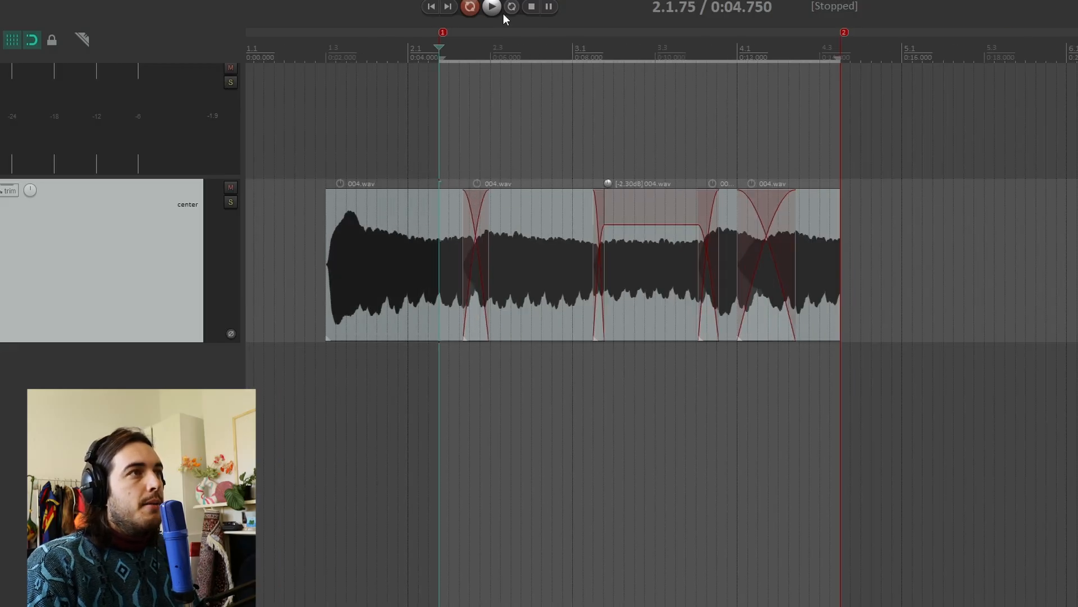
Enable repeat and play the loop from the project start.
left_click(516, 8)
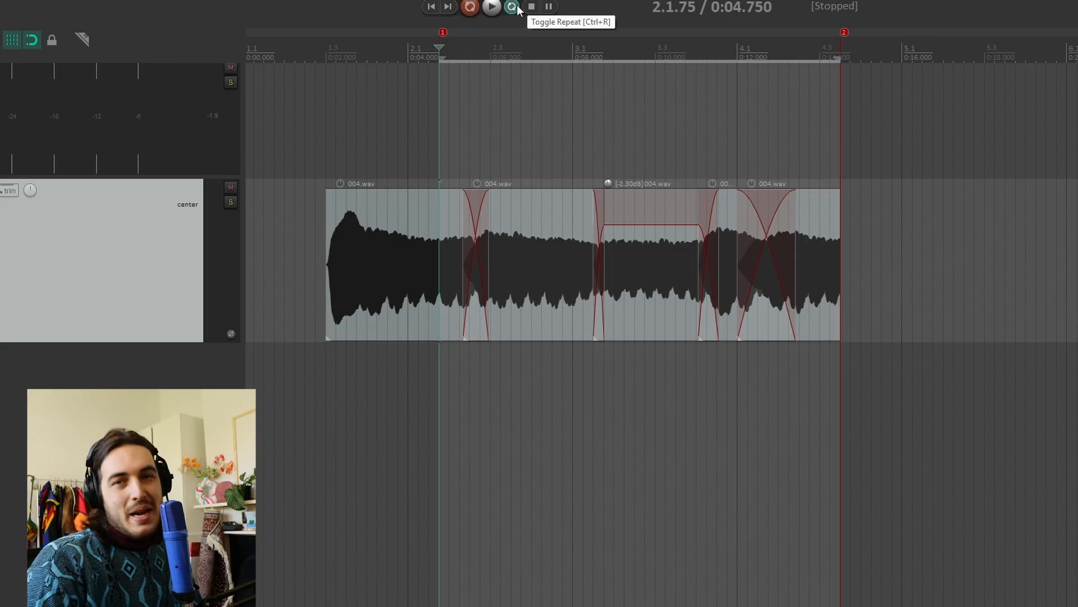
left_click(328, 167)
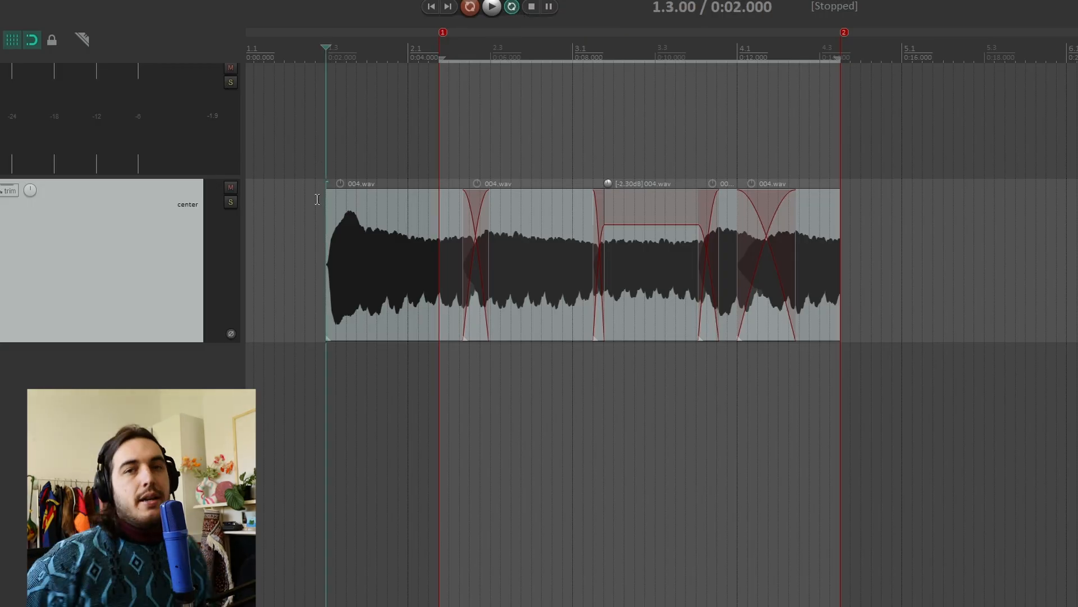
key("space")
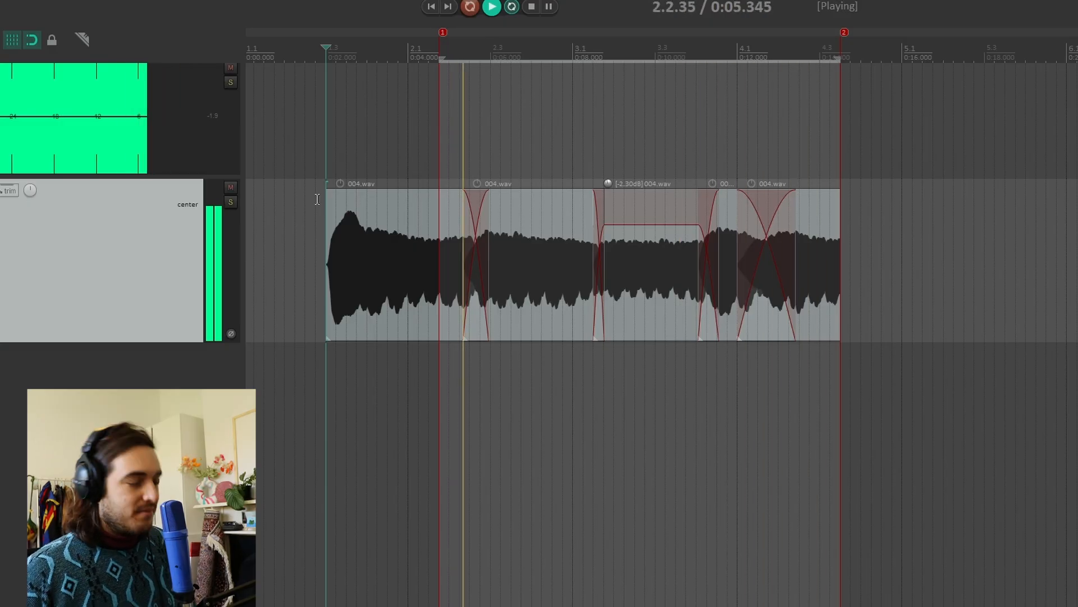
key("space")
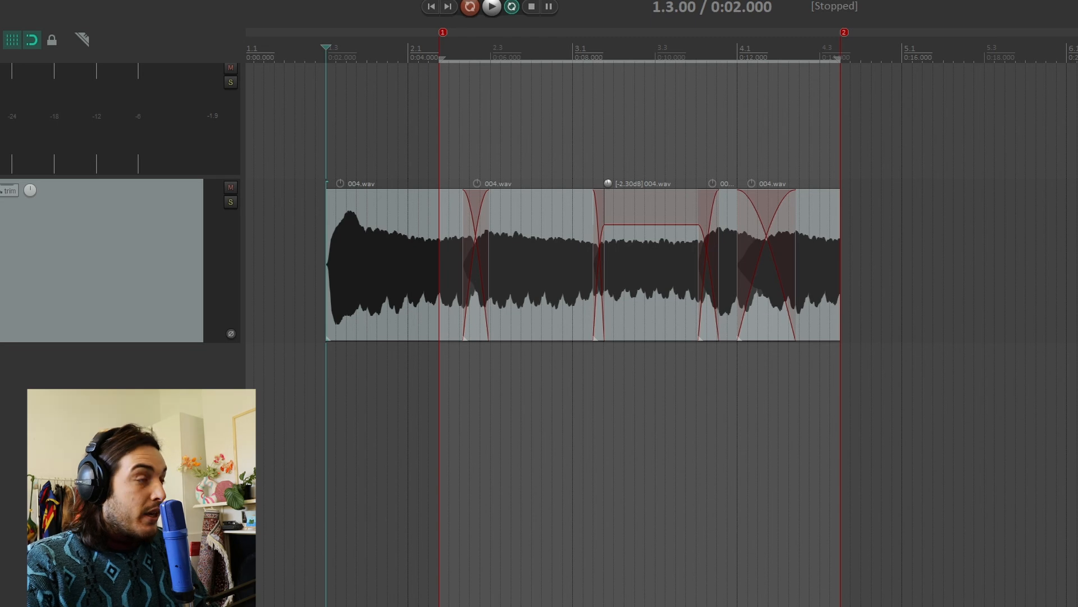
Insert a new track and add the VST3i DecentSampler (Decidedly) instrument to it.
key("ctrl+t")
key("F7")
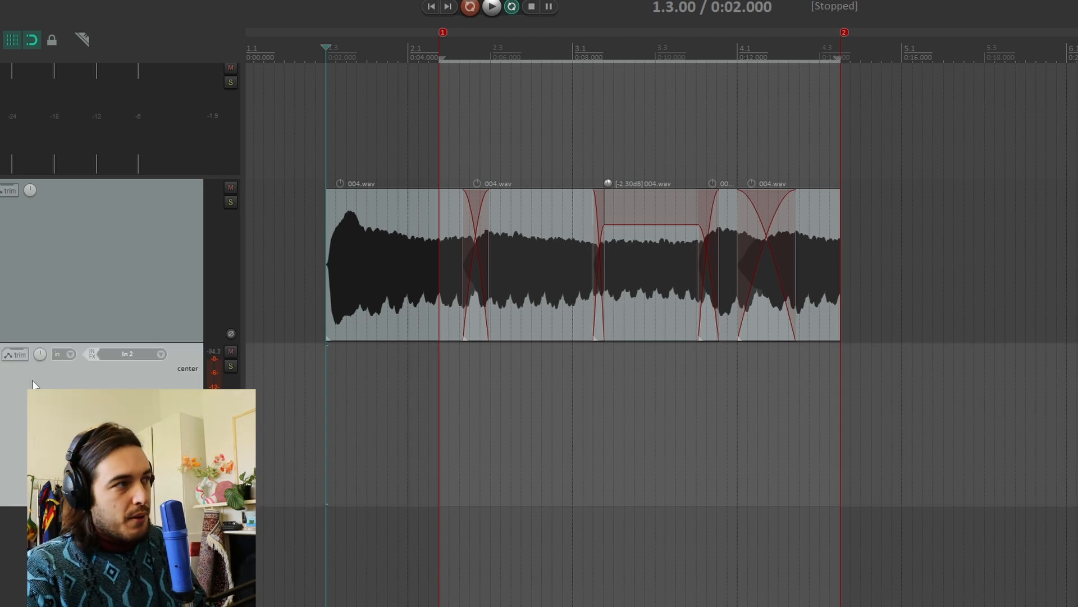
key("f")
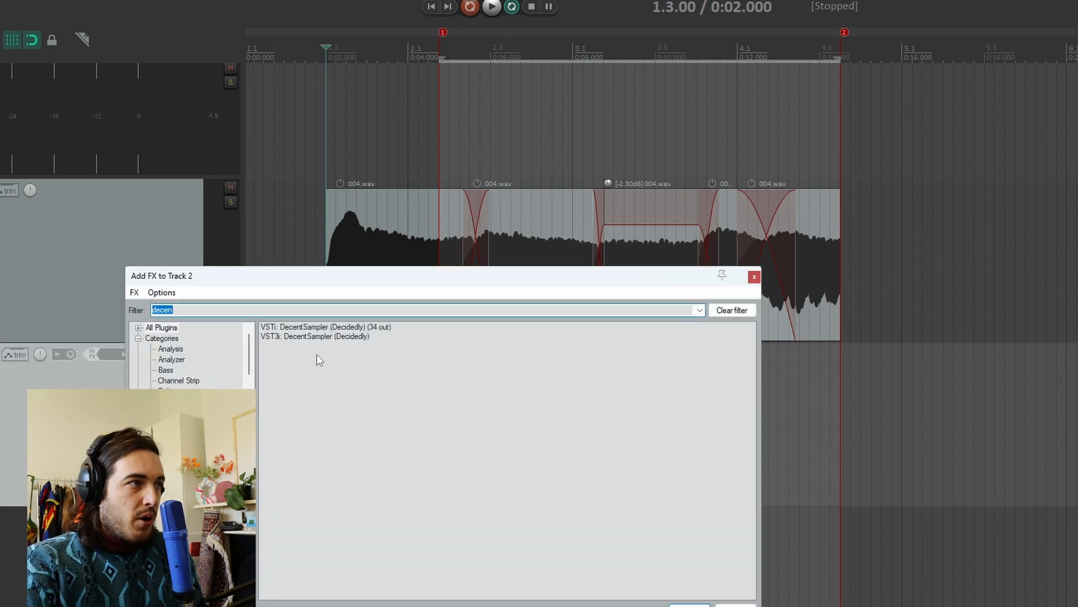
double_click(310, 335)
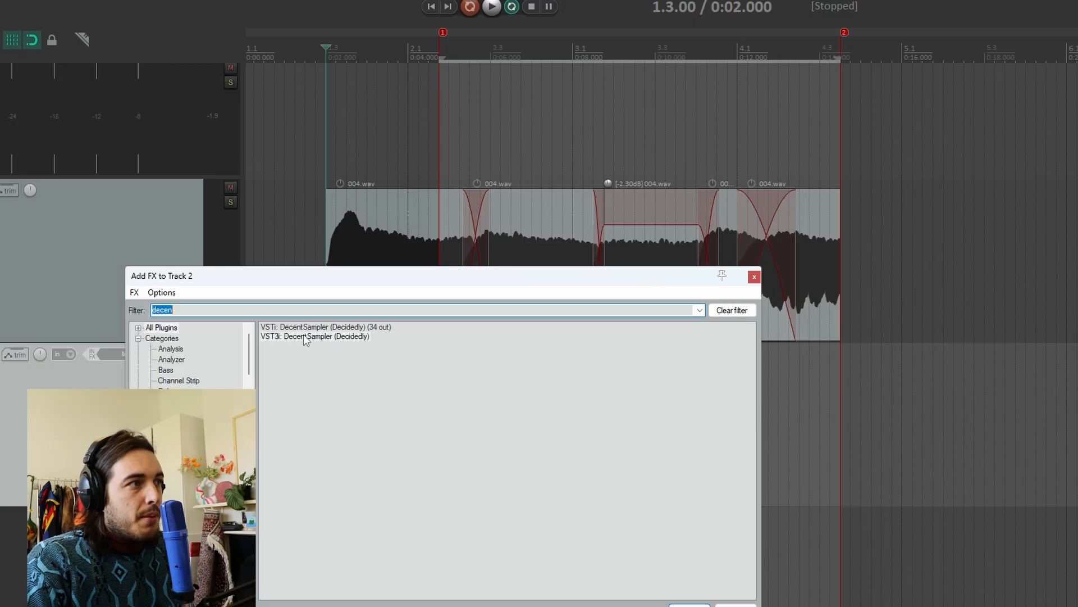
left_click_drag(0, 5, 372, 216)
left_click(759, 289)
mouse_move(801, 344)
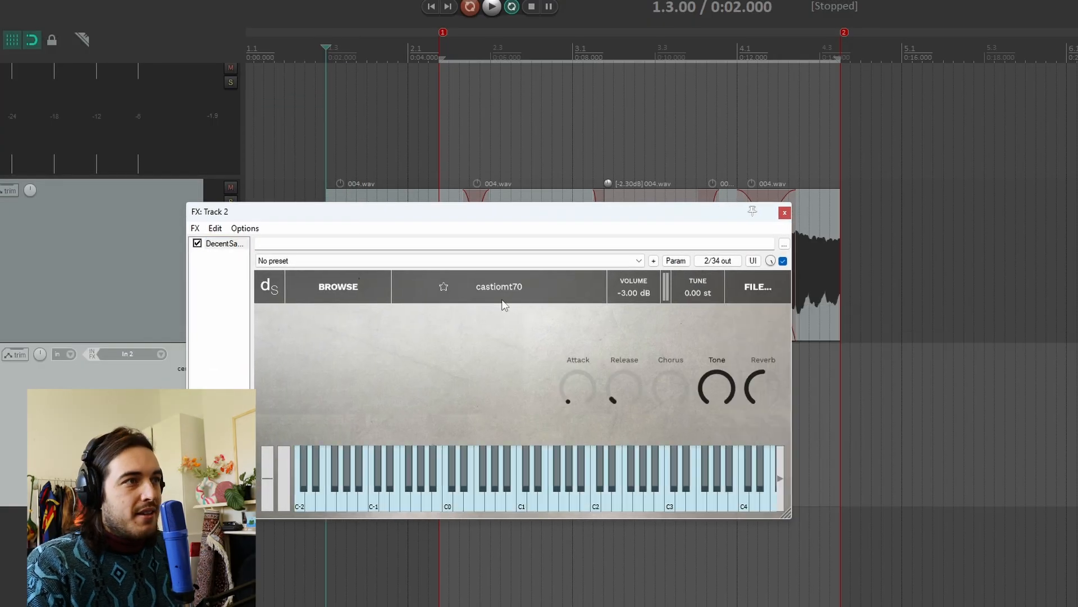